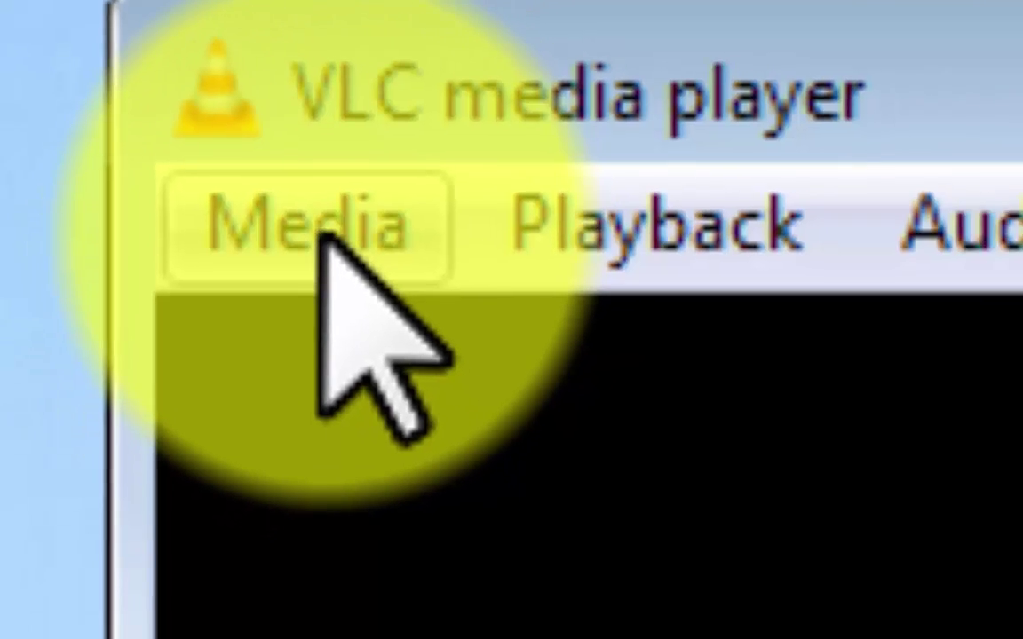
Step: Add the Desktop video "Local and Global variables in C (HINDI) - YouTube" as the source file of a Convert / Save job
{"action": "left_click", "coordinate": [330, 259]}
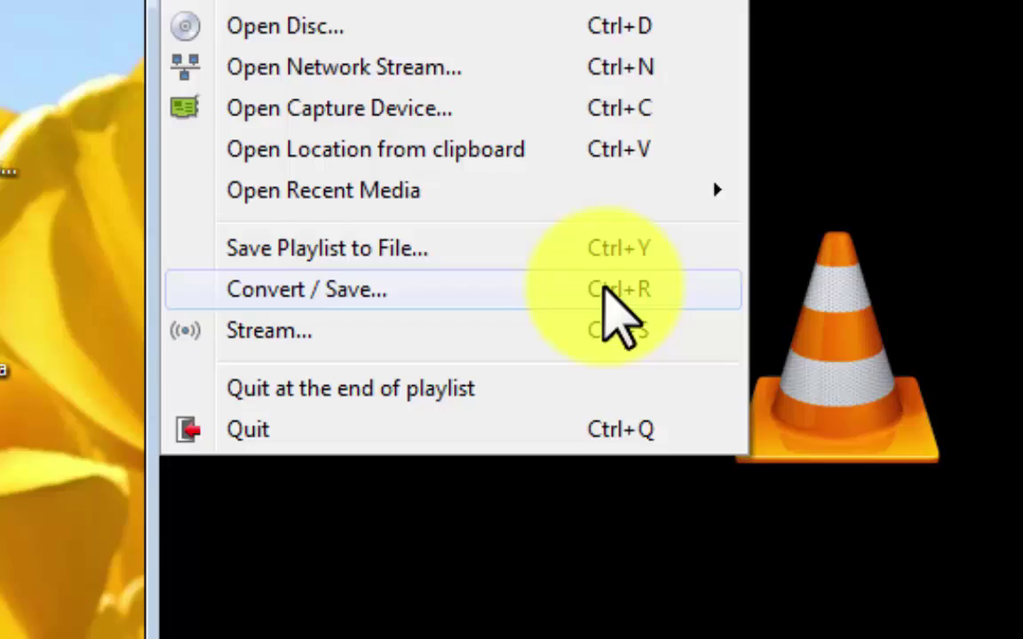
{"action": "left_click", "coordinate": [910, 306]}
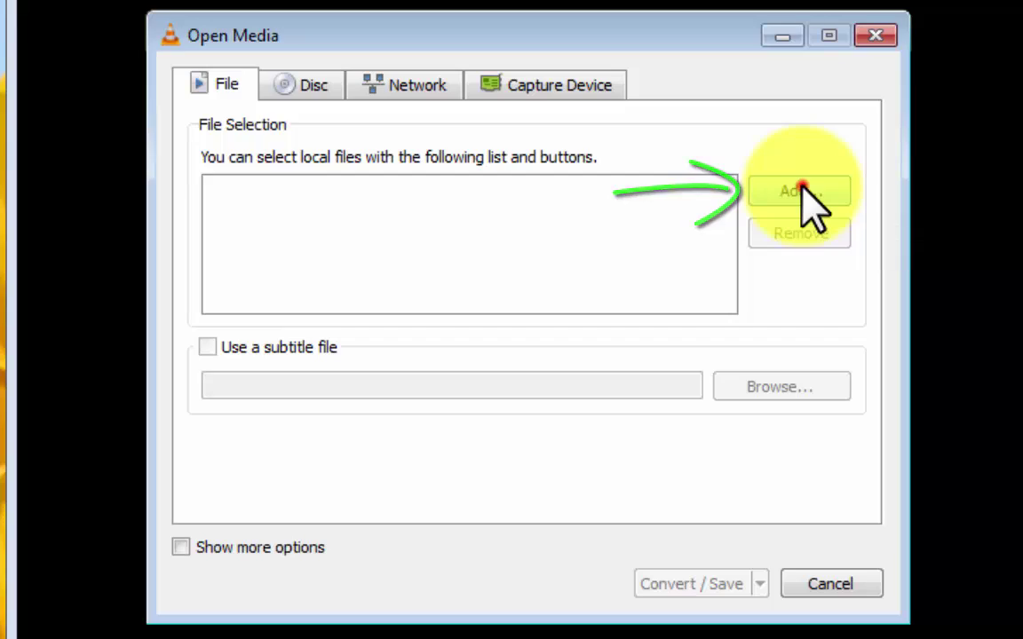
{"action": "left_click", "coordinate": [799, 194]}
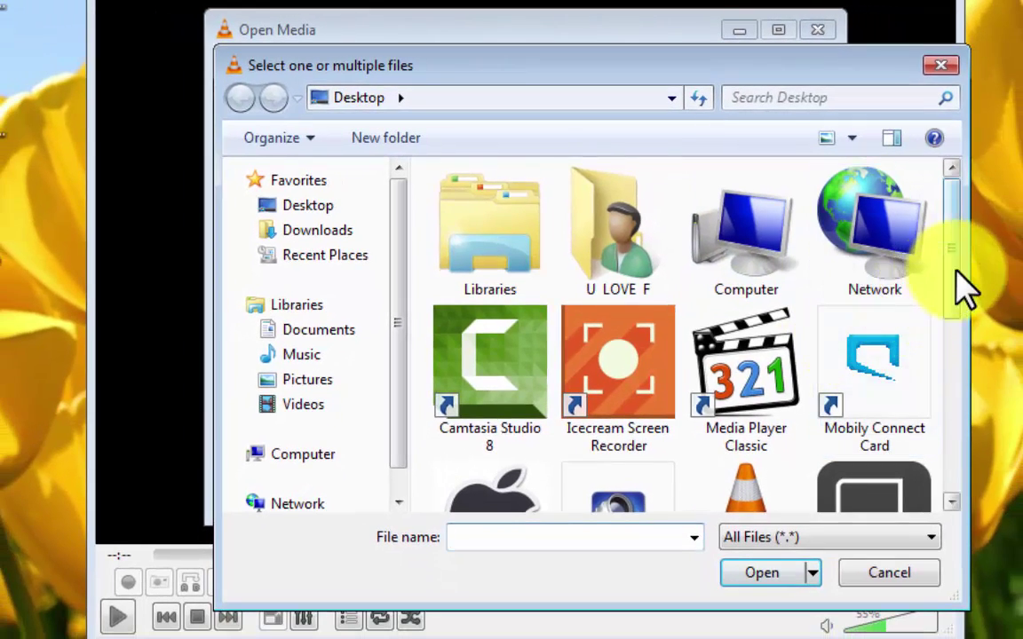
{"action": "left_click_drag", "start_coordinate": [983, 289], "coordinate": [959, 479]}
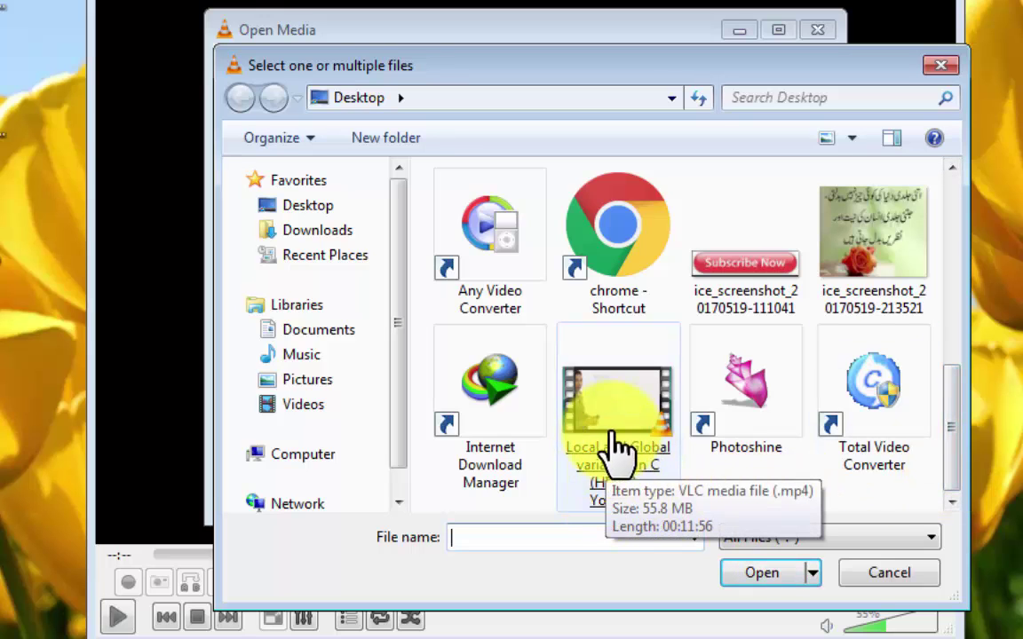
{"action": "left_click", "coordinate": [312, 218]}
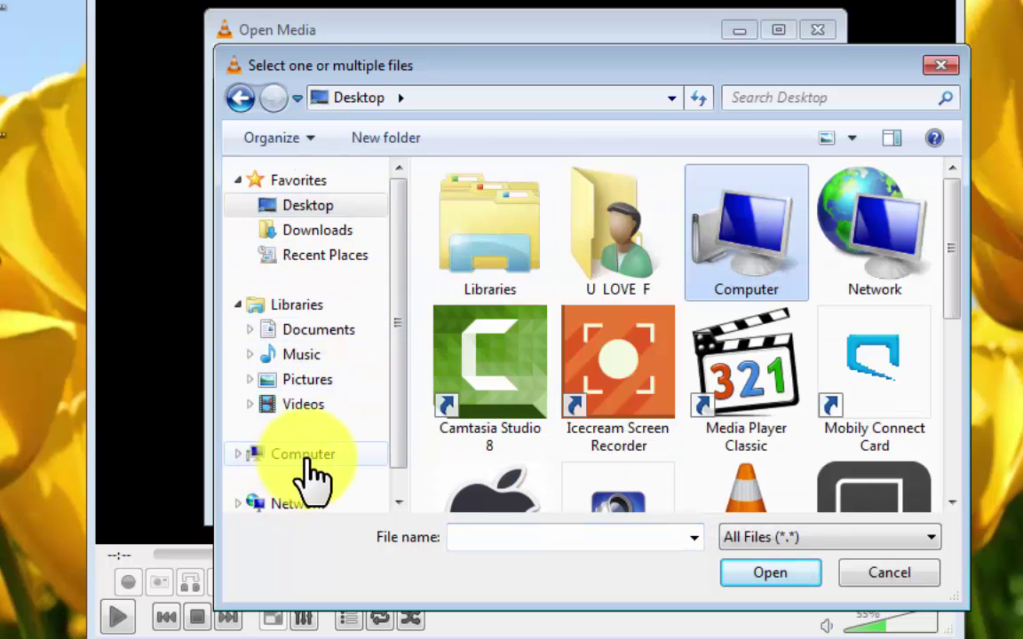
{"action": "left_click", "coordinate": [237, 453]}
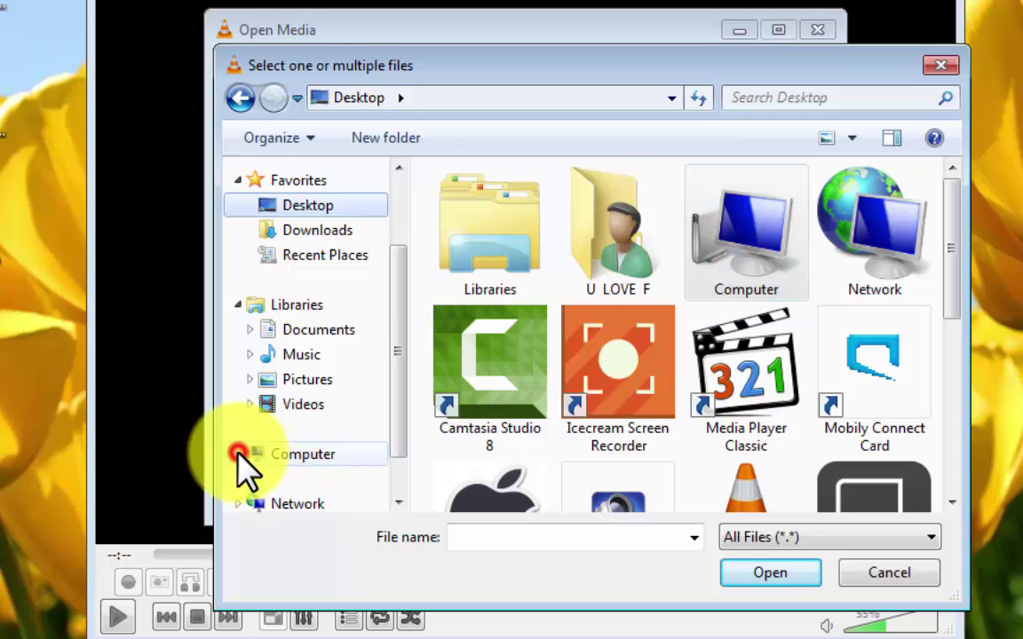
{"action": "scroll", "coordinate": [404, 373], "scroll_direction": "up", "scroll_amount": 3}
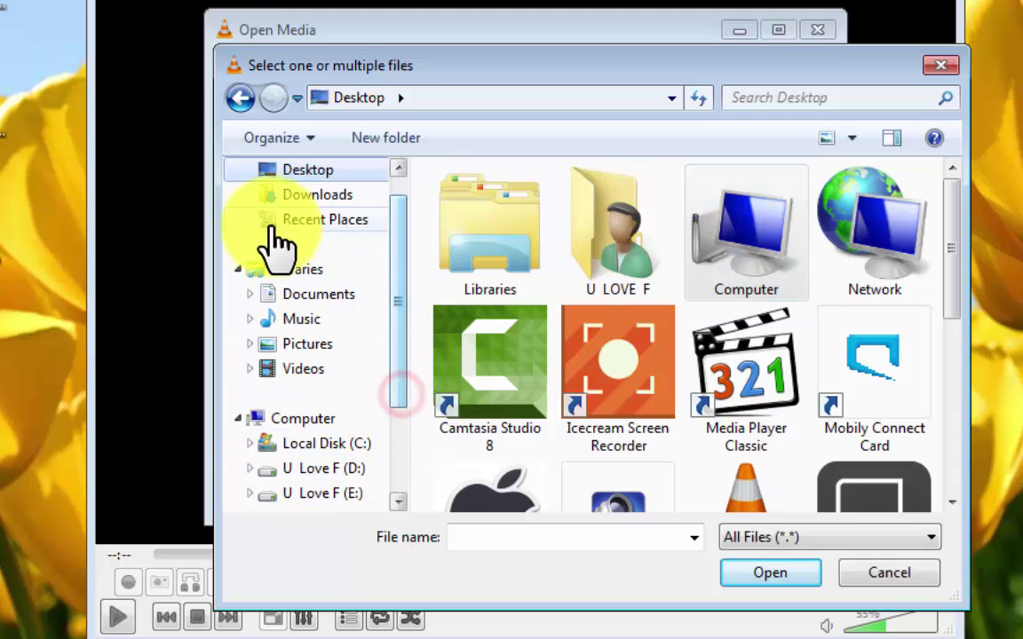
{"action": "left_click", "coordinate": [315, 178]}
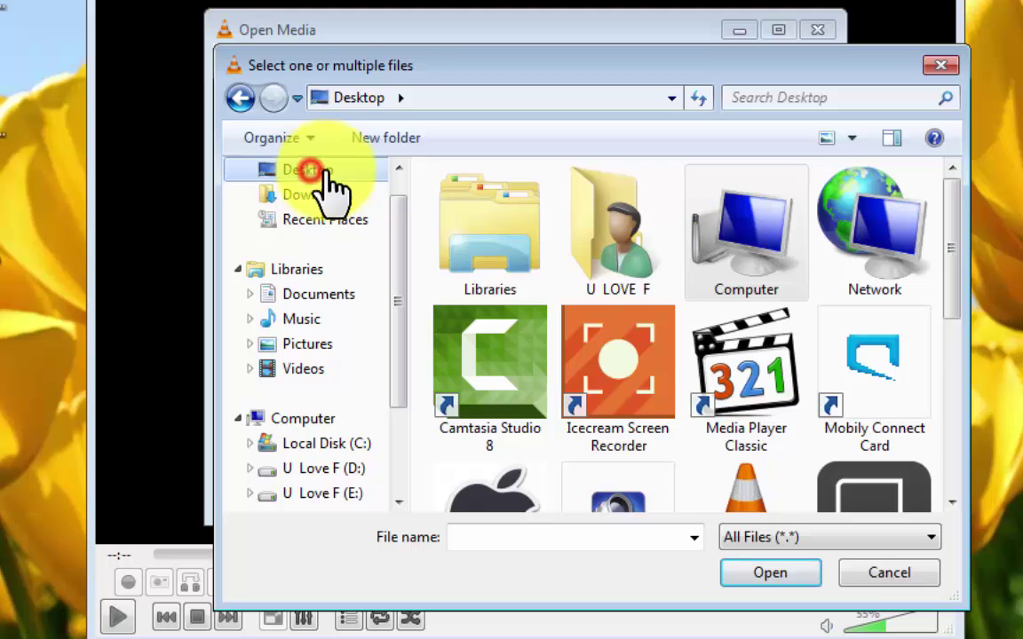
{"action": "left_click_drag", "start_coordinate": [952, 213], "coordinate": [975, 427]}
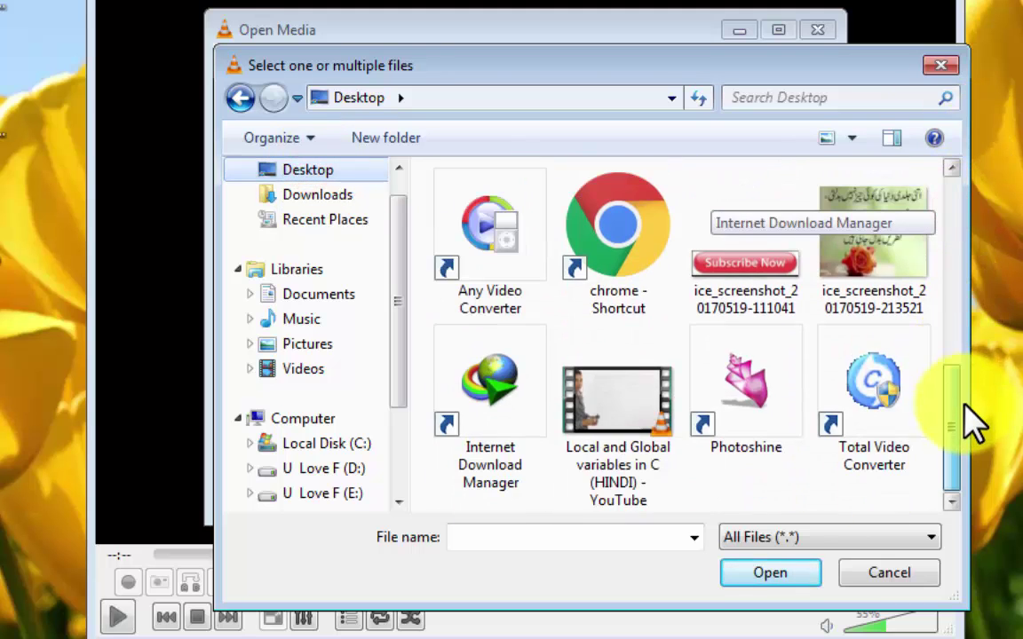
{"action": "left_click", "coordinate": [597, 457]}
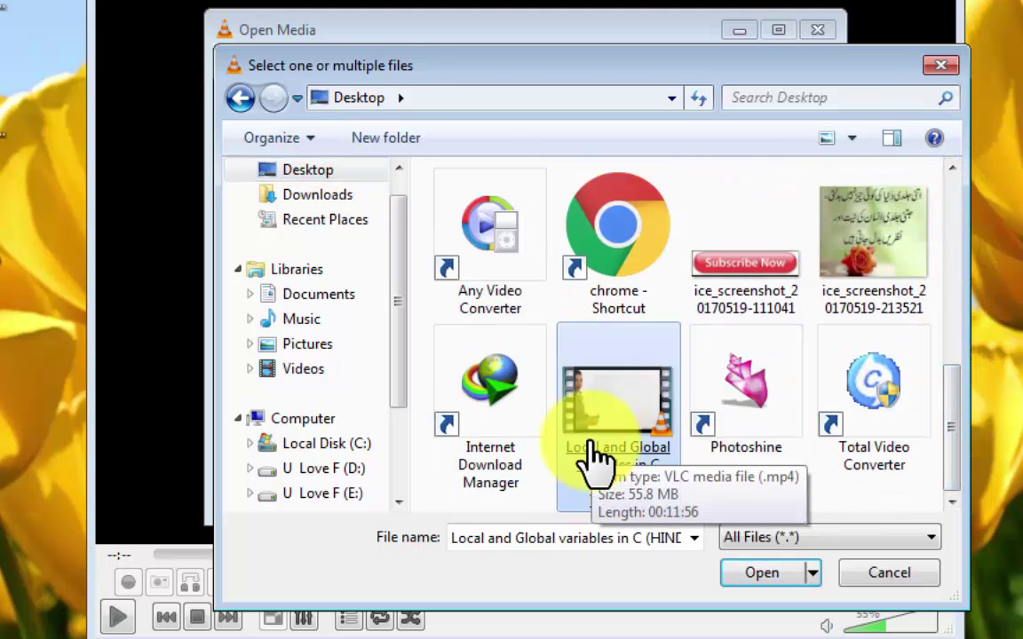
{"action": "double_click", "coordinate": [596, 457]}
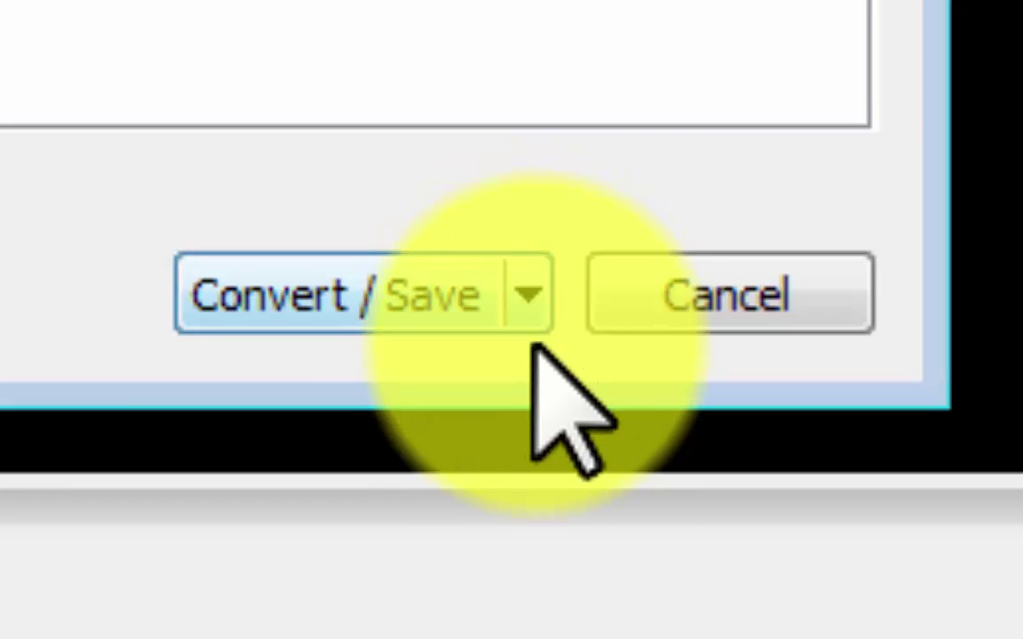
Step: Proceed to the conversion settings for the added video and select the profile Video - H.264 + MP3 (MP4)
{"action": "left_click", "coordinate": [528, 298]}
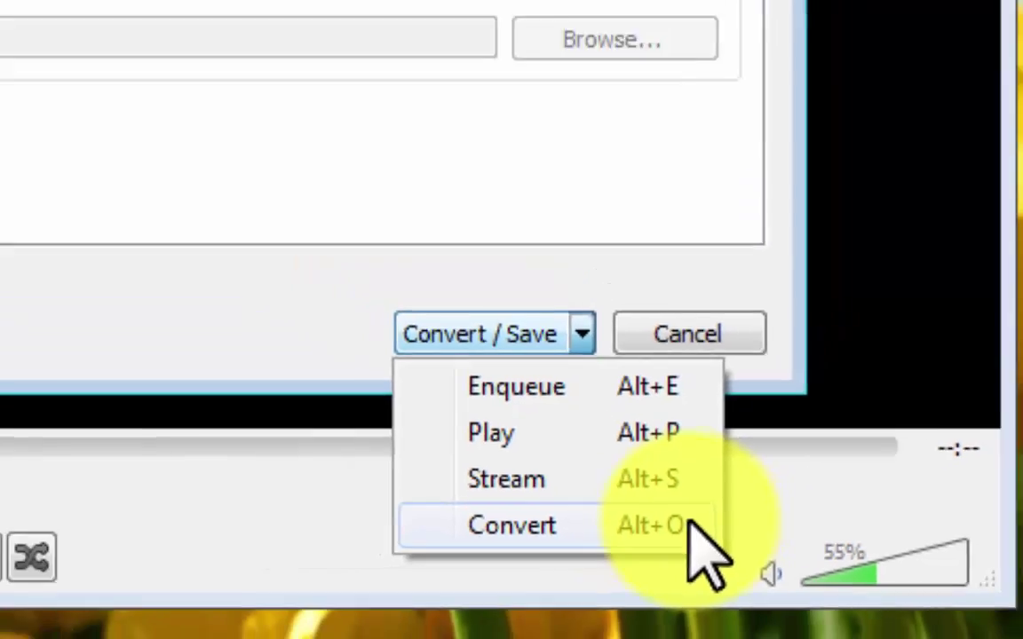
{"action": "left_click", "coordinate": [685, 513]}
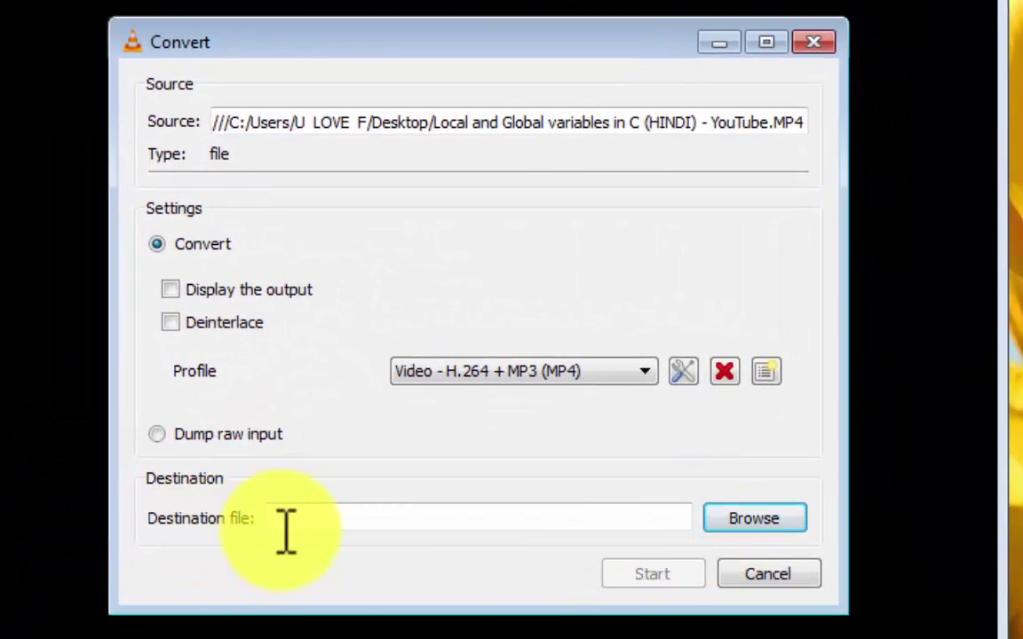
{"action": "left_click", "coordinate": [580, 374]}
{"action": "left_click", "coordinate": [580, 374]}
{"action": "left_click", "coordinate": [580, 374]}
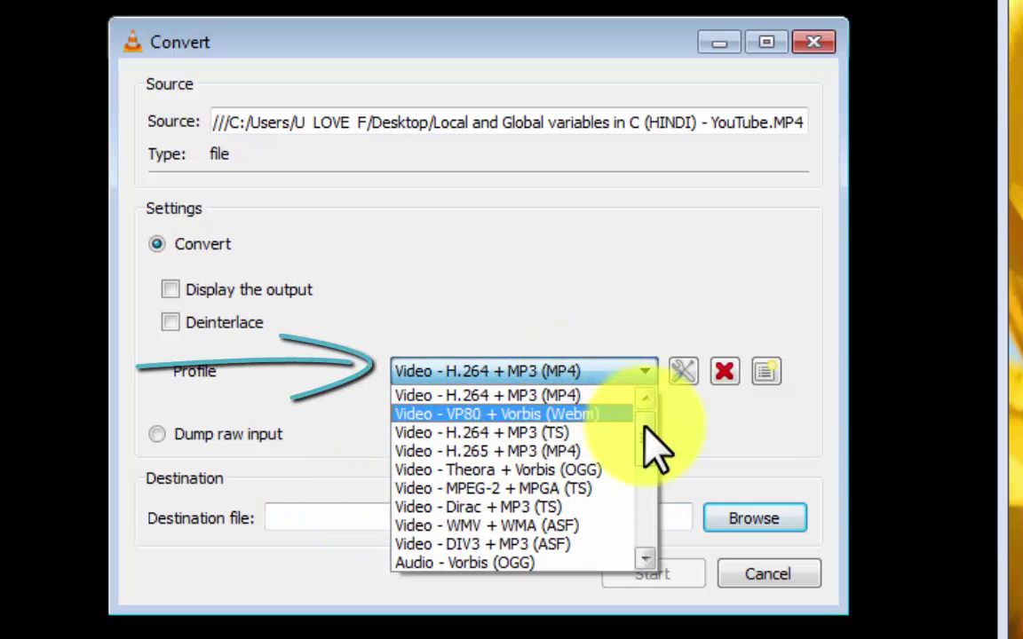
{"action": "mouse_move", "coordinate": [646, 440]}
{"action": "left_mouse_down"}
{"action": "mouse_move", "coordinate": [649, 537]}
{"action": "mouse_move", "coordinate": [662, 525]}
{"action": "mouse_move", "coordinate": [663, 445]}
{"action": "left_mouse_up"}
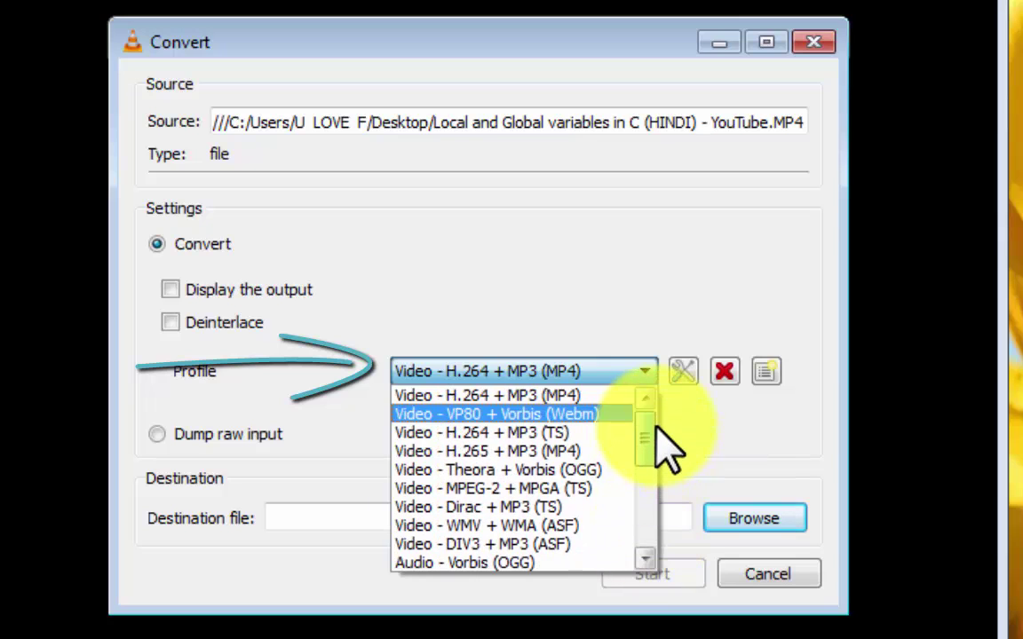
{"action": "left_click", "coordinate": [545, 395]}
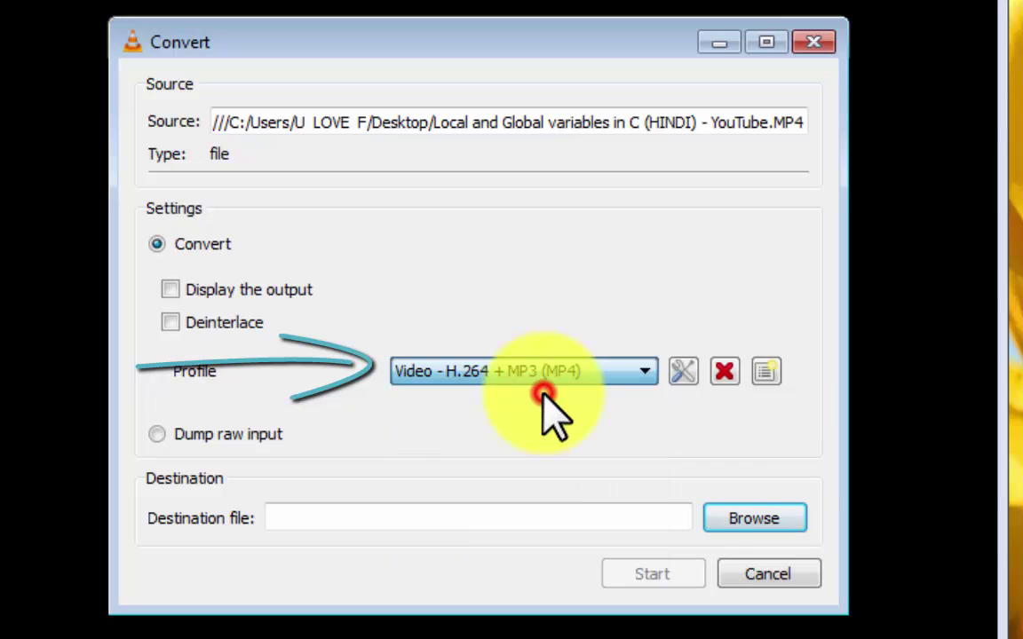
Step: Review the available conversion profiles through to the YouTube presets, keeping Video - H.264 + MP3 (MP4) as the selection
{"action": "left_click", "coordinate": [598, 372]}
{"action": "left_click", "coordinate": [599, 373]}
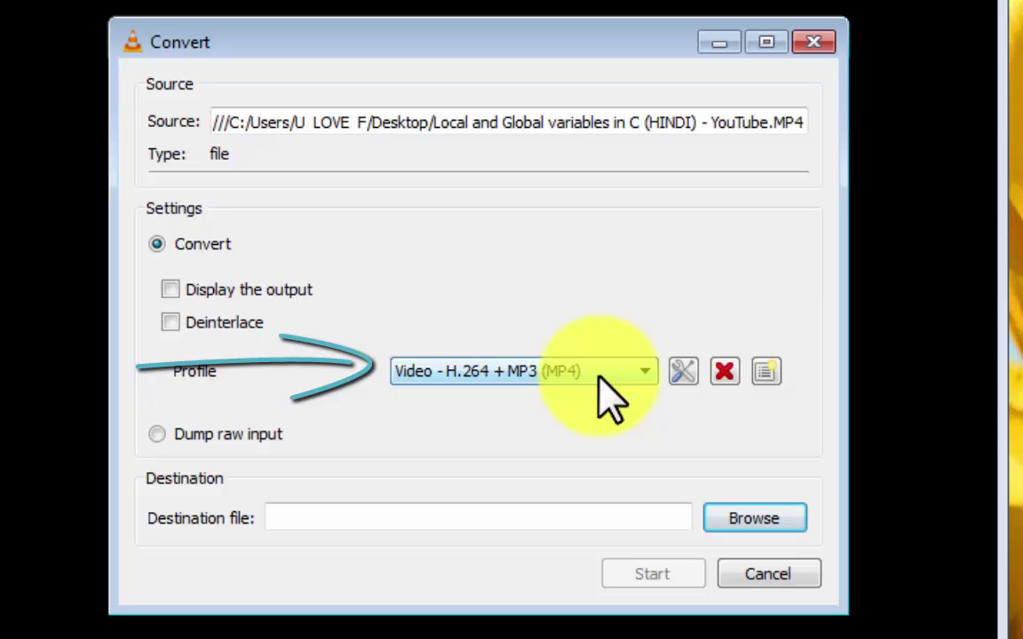
{"action": "left_click", "coordinate": [597, 372]}
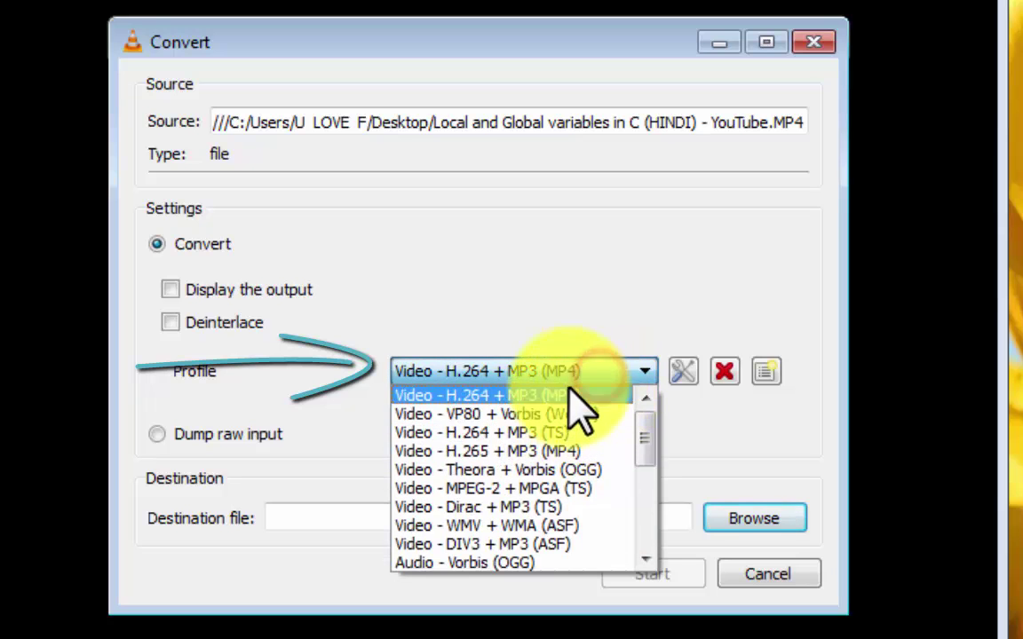
{"action": "left_click", "coordinate": [570, 392]}
{"action": "left_click", "coordinate": [621, 371]}
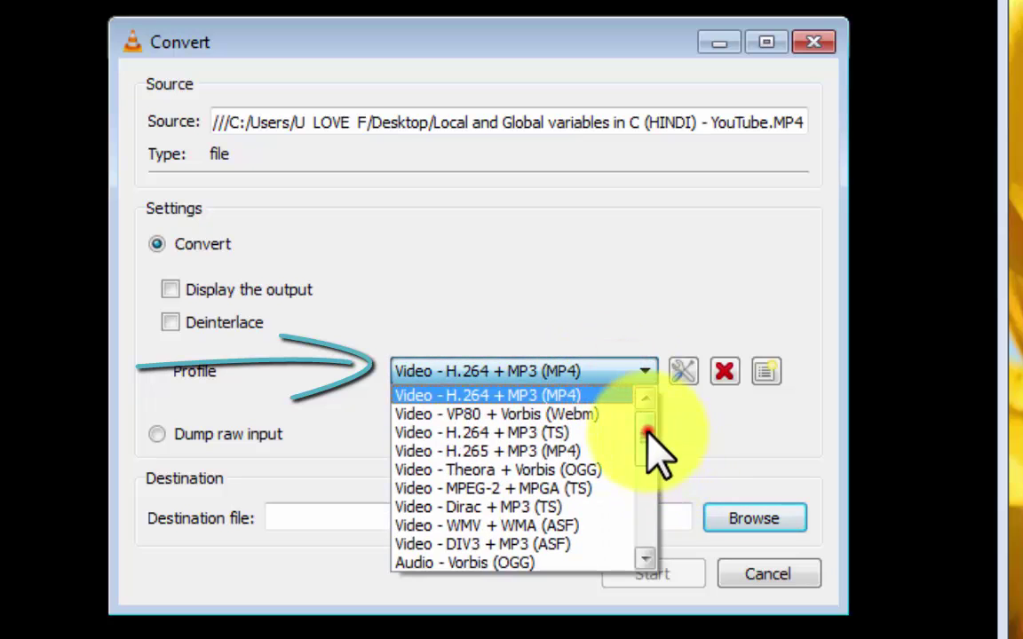
{"action": "left_click_drag", "start_coordinate": [651, 431], "coordinate": [658, 548]}
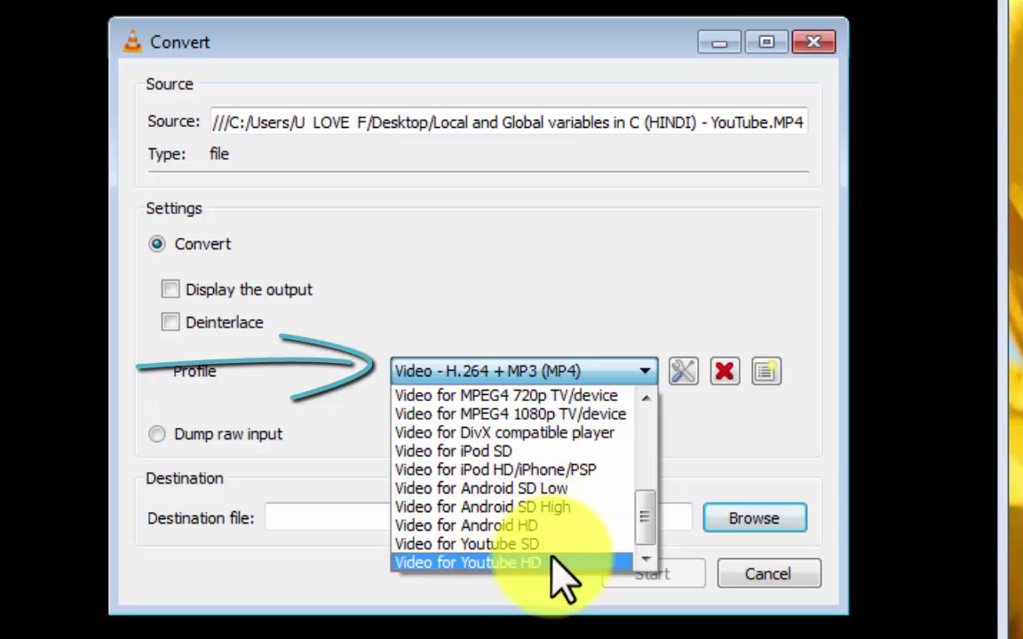
{"action": "left_click_drag", "start_coordinate": [655, 511], "coordinate": [646, 411]}
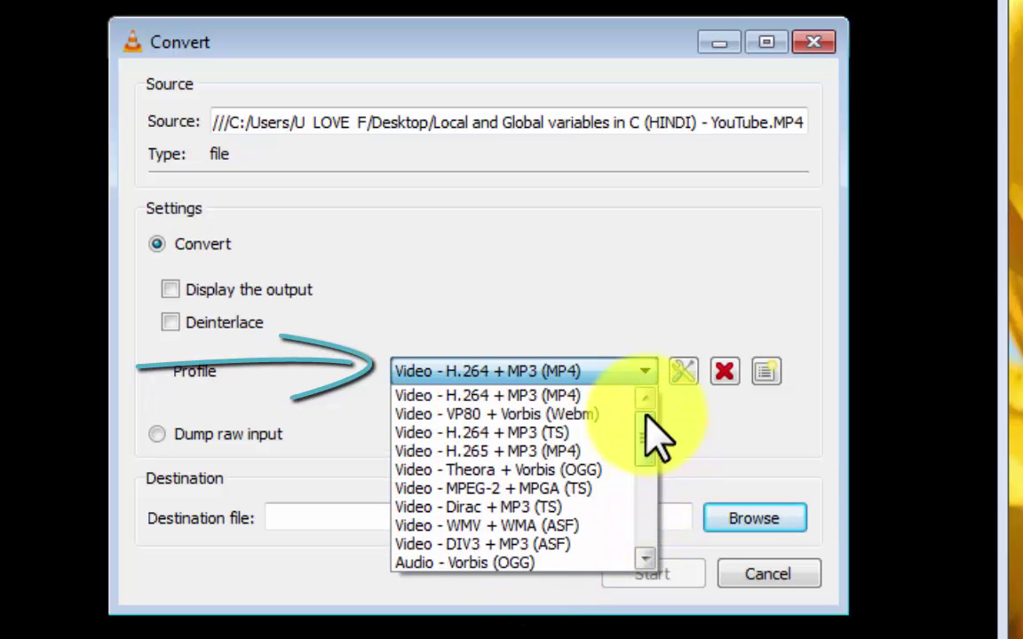
{"action": "left_click", "coordinate": [579, 396]}
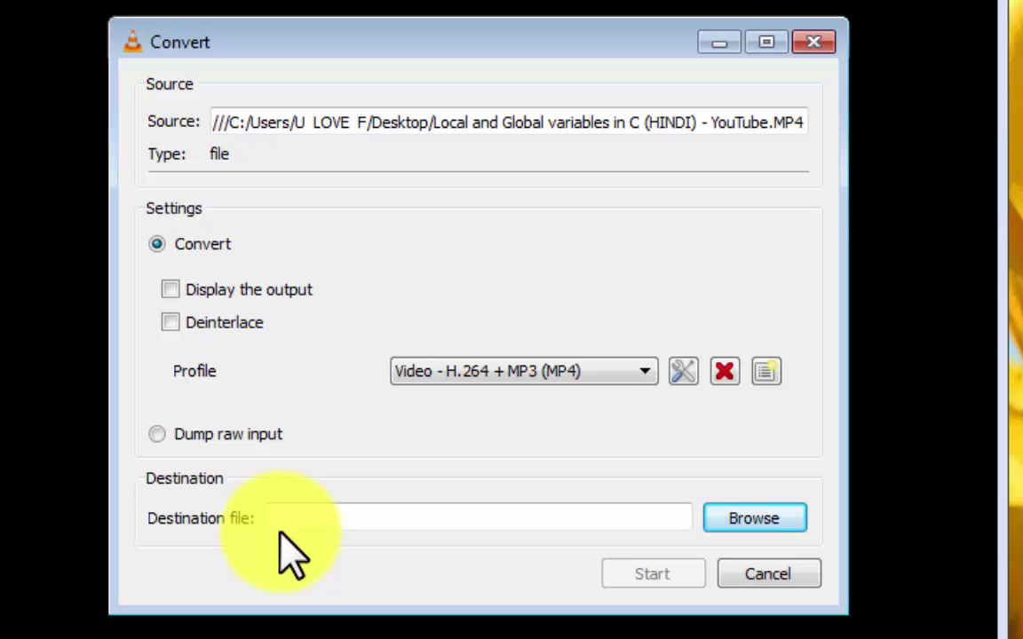
Step: Set the destination file to "new convert" in MP4 format on the Desktop and start the conversion
{"action": "left_click", "coordinate": [761, 519]}
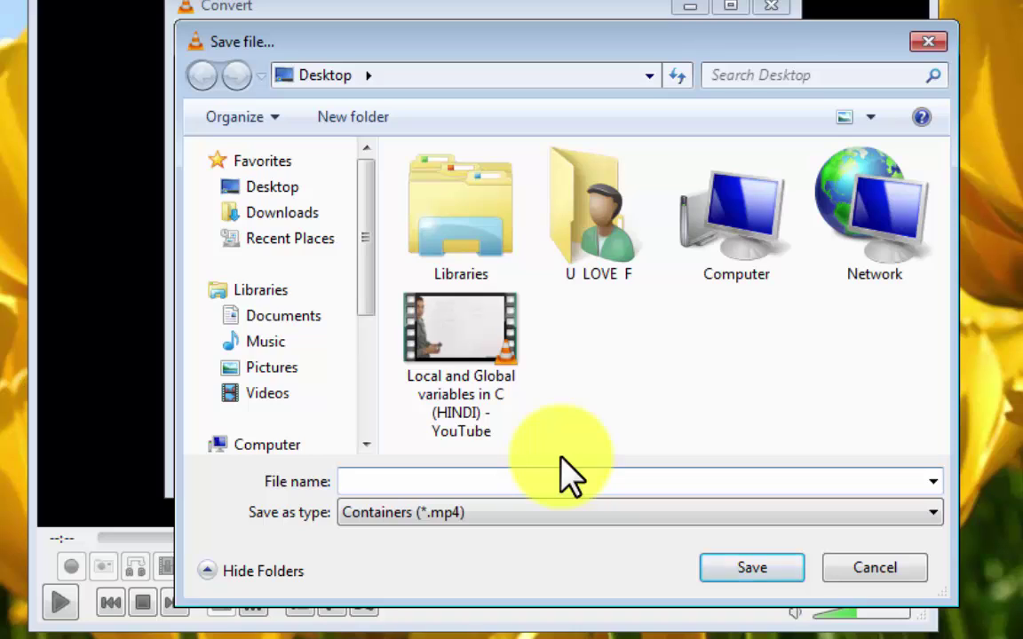
{"action": "left_click", "coordinate": [268, 187]}
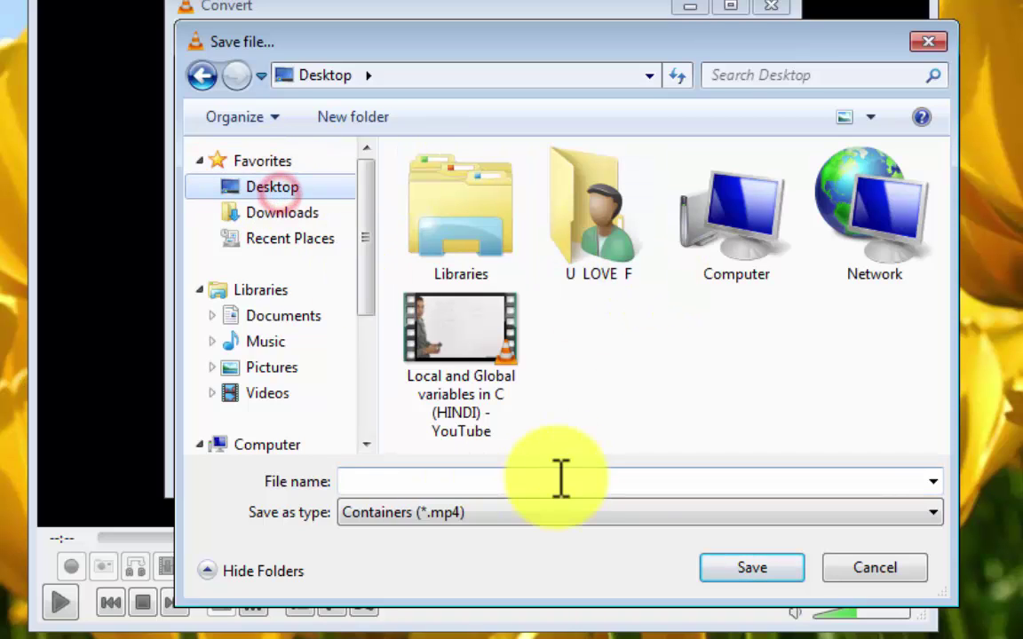
{"action": "left_click", "coordinate": [452, 486]}
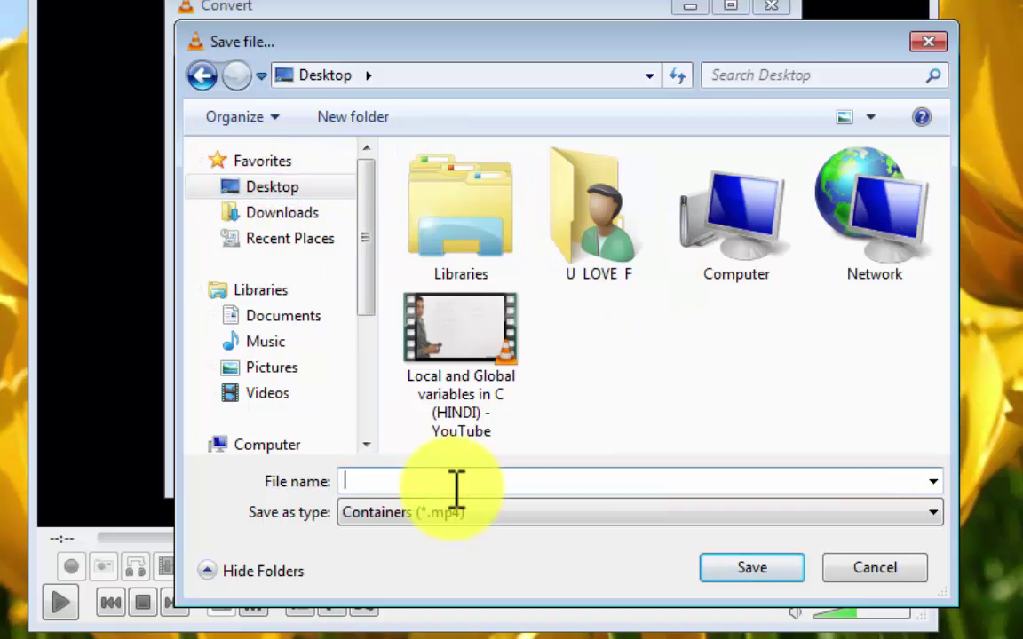
{"action": "type", "text": "new convert"}
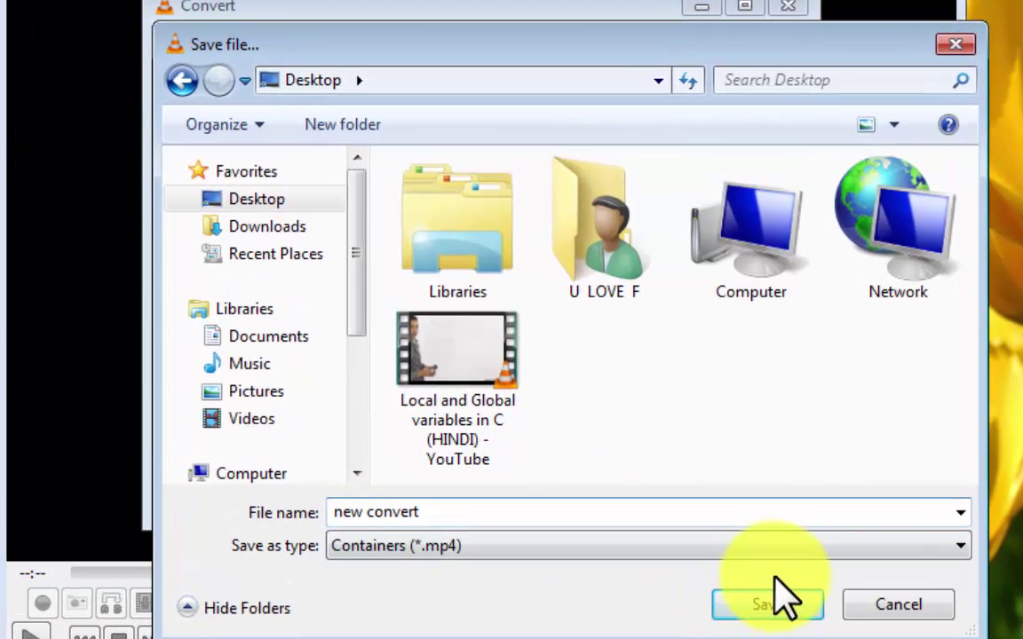
{"action": "left_click", "coordinate": [768, 587]}
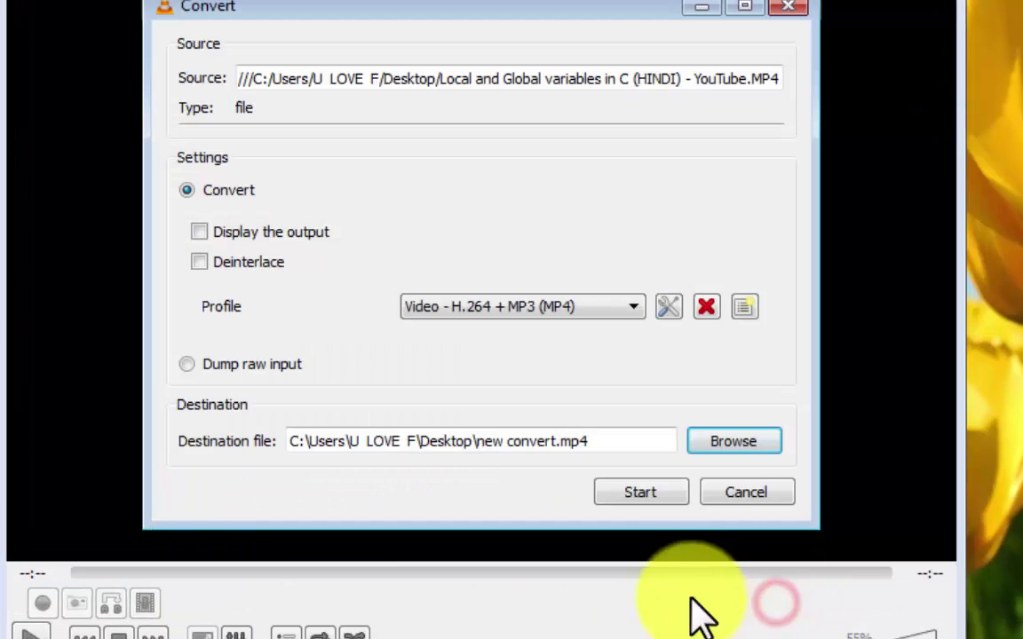
{"action": "left_click", "coordinate": [638, 497]}
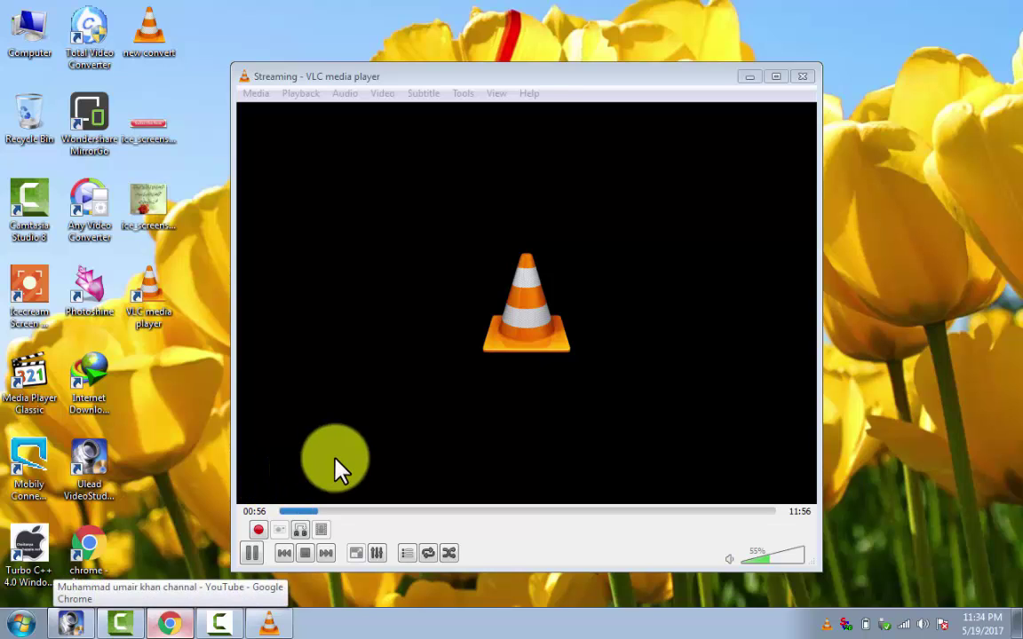
{"action": "left_click", "coordinate": [241, 624]}
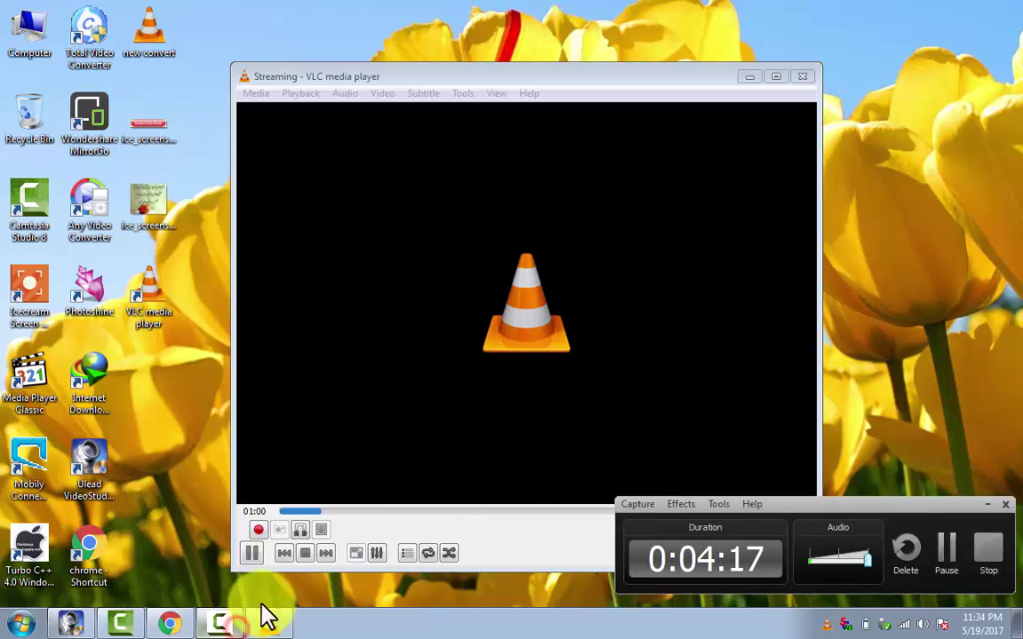
{"action": "left_click", "coordinate": [946, 555]}
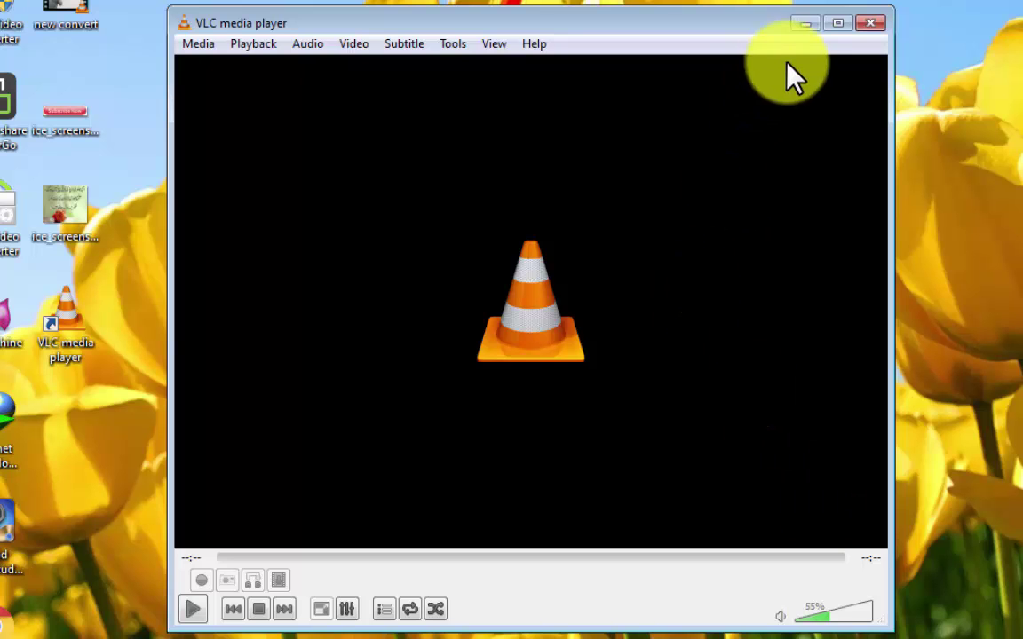
Step: Close the media player, then refresh the desktop and compare the size and length of the original video and "new convert"
{"action": "left_click", "coordinate": [872, 23]}
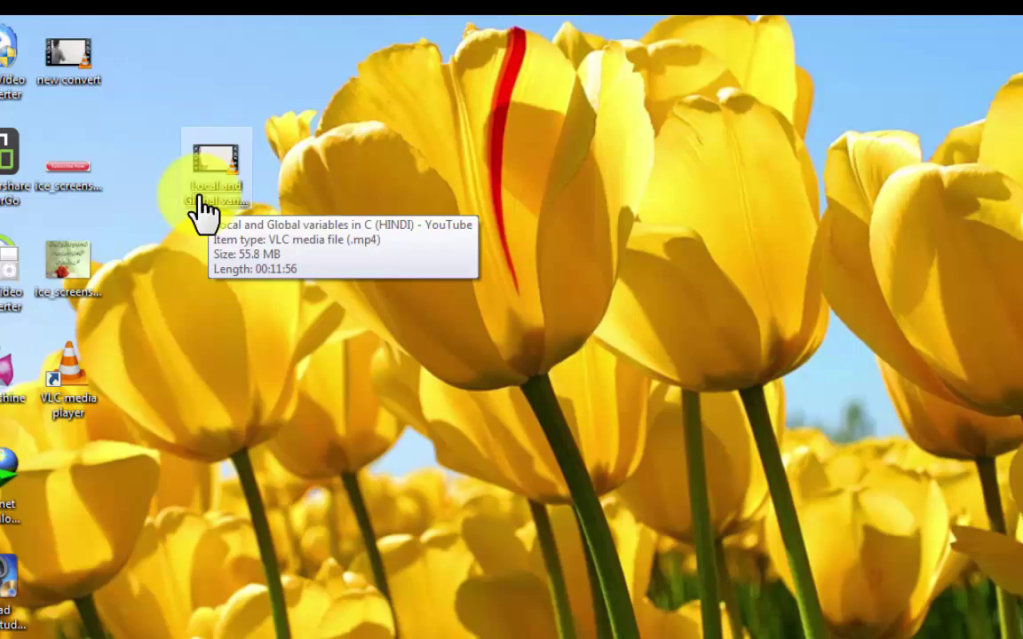
{"action": "left_click", "coordinate": [196, 140]}
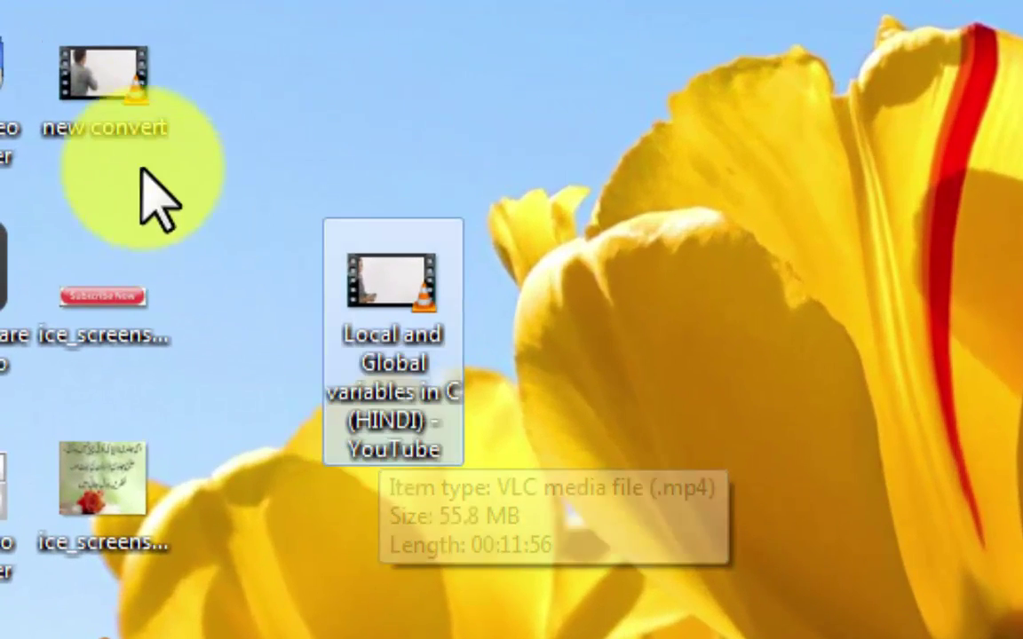
{"action": "left_click", "coordinate": [118, 133]}
{"action": "right_click", "coordinate": [217, 169]}
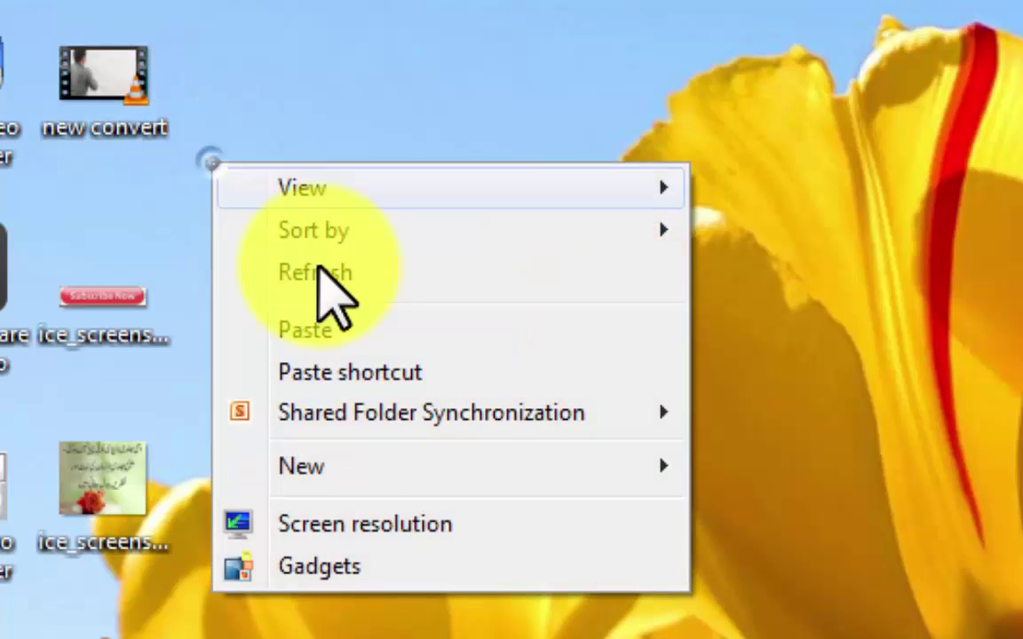
{"action": "left_click", "coordinate": [331, 273]}
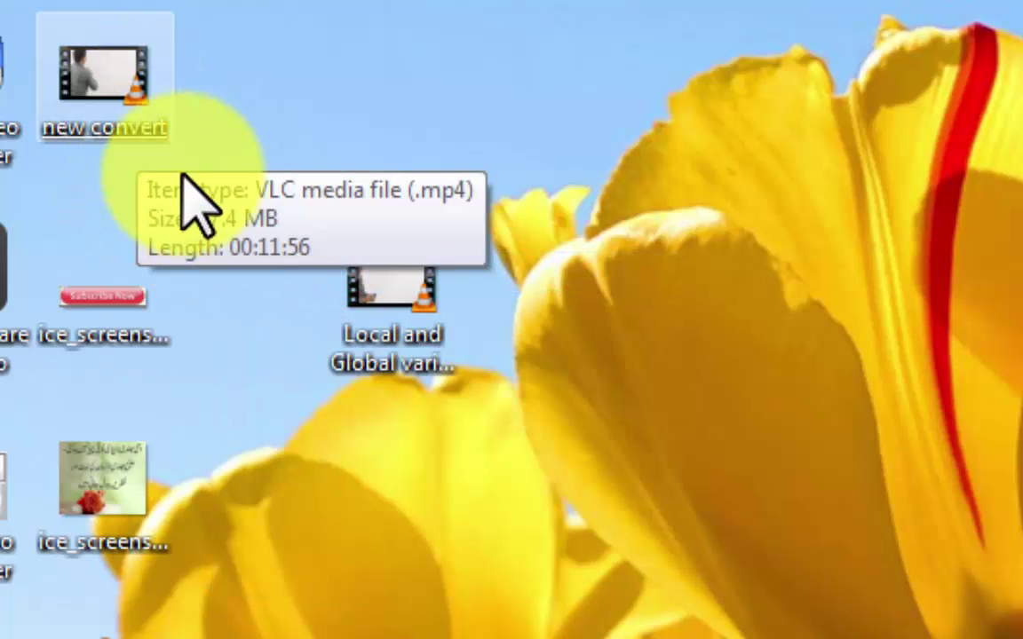
{"action": "right_click", "coordinate": [249, 182]}
{"action": "left_click", "coordinate": [360, 291]}
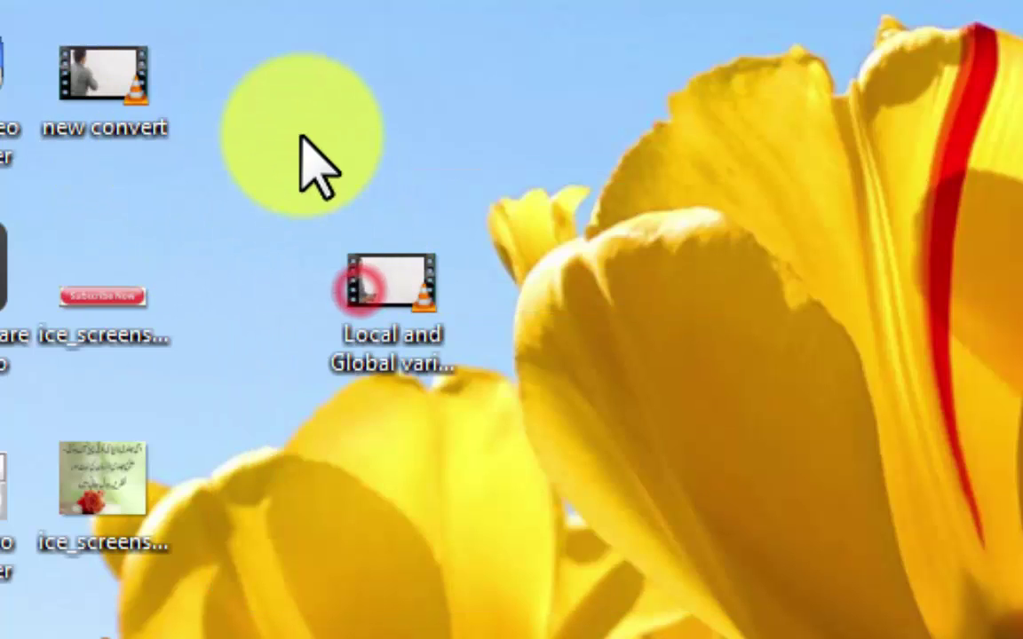
Step: Refresh the desktop twice
{"action": "right_click", "coordinate": [308, 137]}
{"action": "left_click", "coordinate": [411, 253]}
{"action": "right_click", "coordinate": [288, 111]}
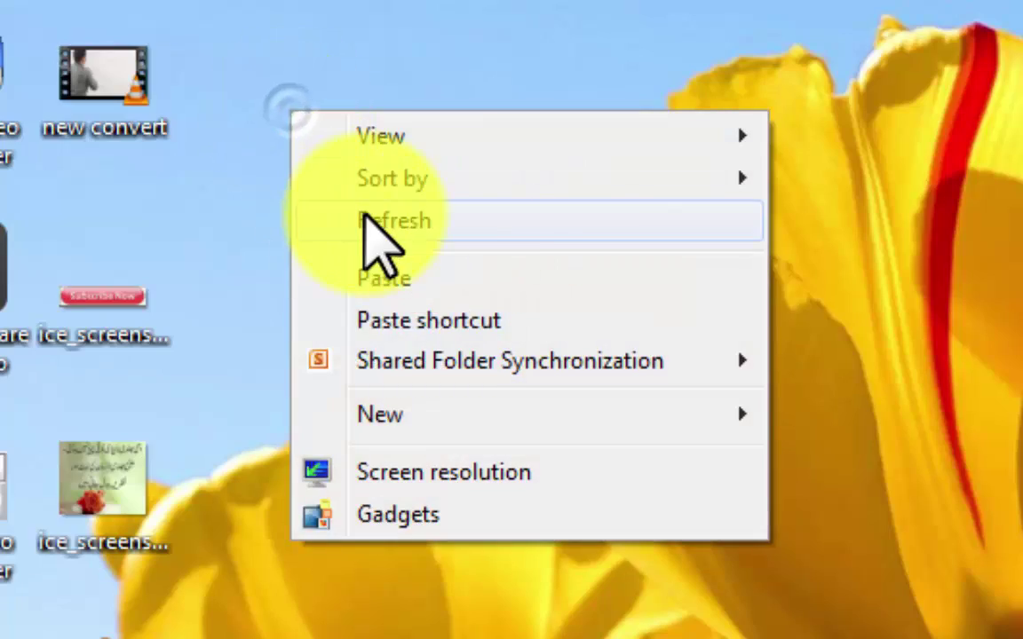
{"action": "left_click", "coordinate": [363, 219]}
Step: Play "new convert" in VLC from about 02:44 and check the picture in full screen before returning to the window
{"action": "double_click", "coordinate": [94, 93]}
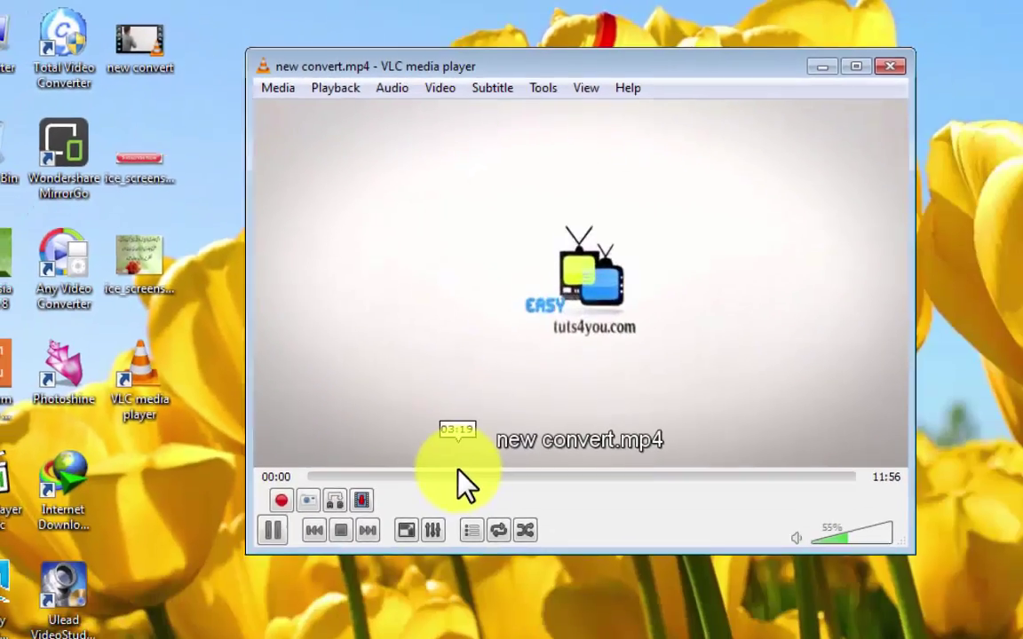
{"action": "left_click", "coordinate": [377, 371]}
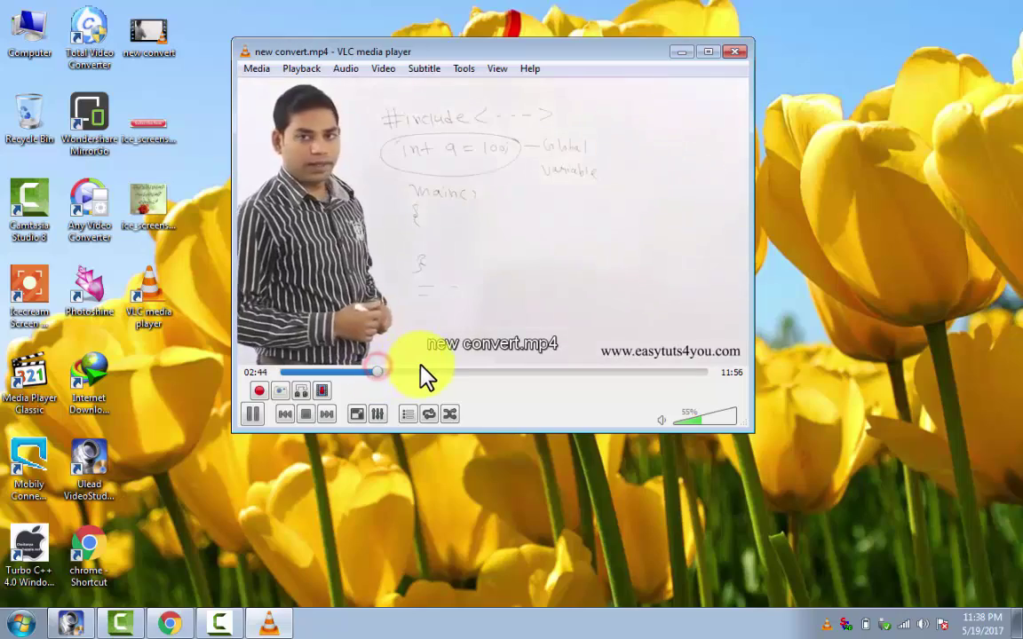
{"action": "double_click", "coordinate": [448, 249]}
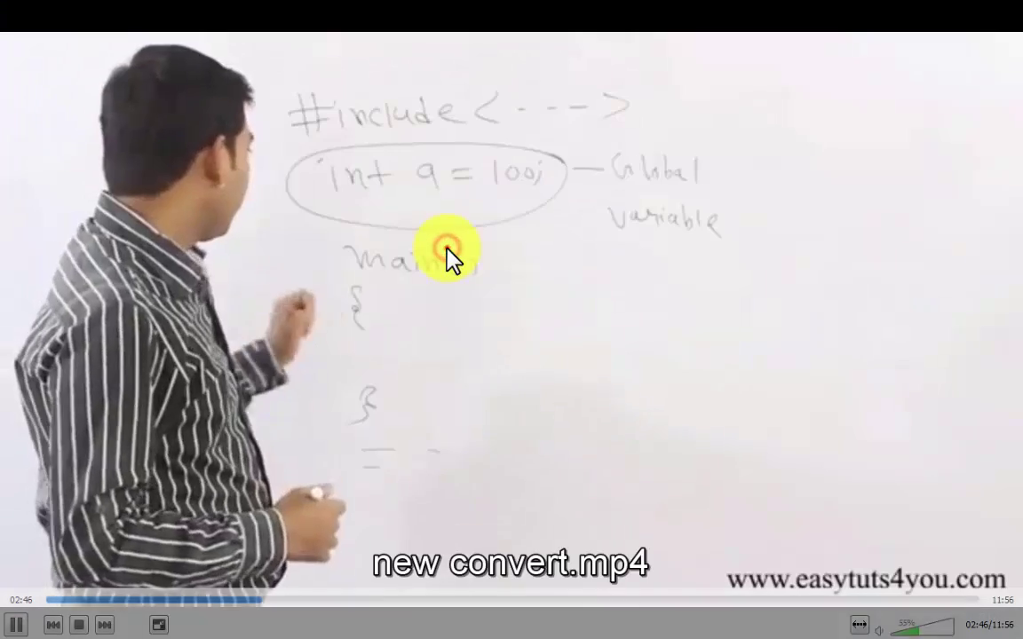
{"action": "double_click", "coordinate": [448, 258]}
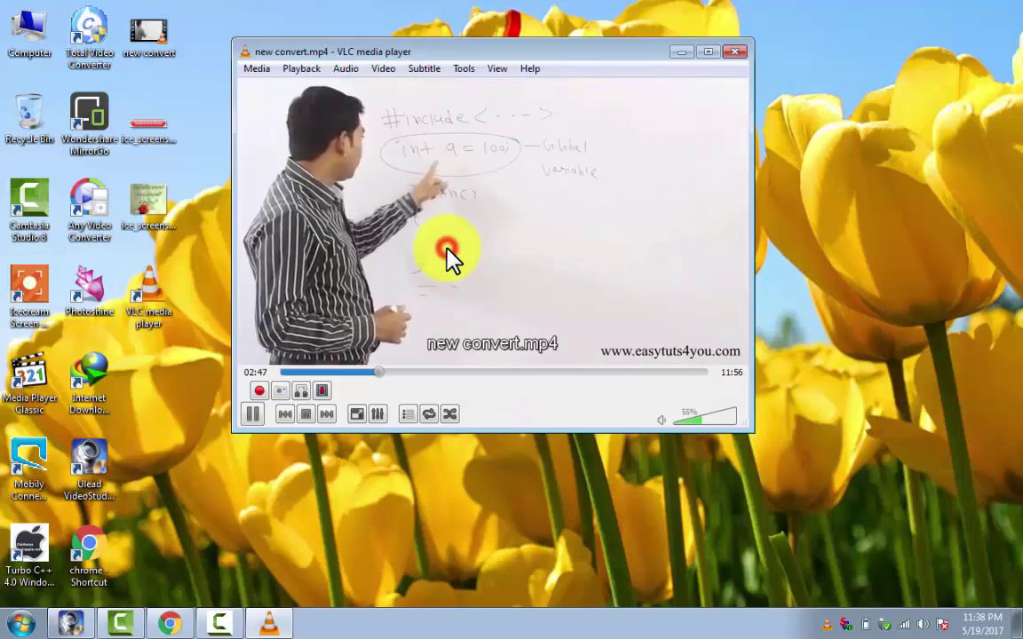
Step: Lower the playback volume to 25% and close the media player
{"action": "scroll", "coordinate": [448, 258], "scroll_direction": "down", "scroll_amount": 7}
{"action": "scroll", "coordinate": [453, 259], "scroll_direction": "down", "scroll_amount": 1}
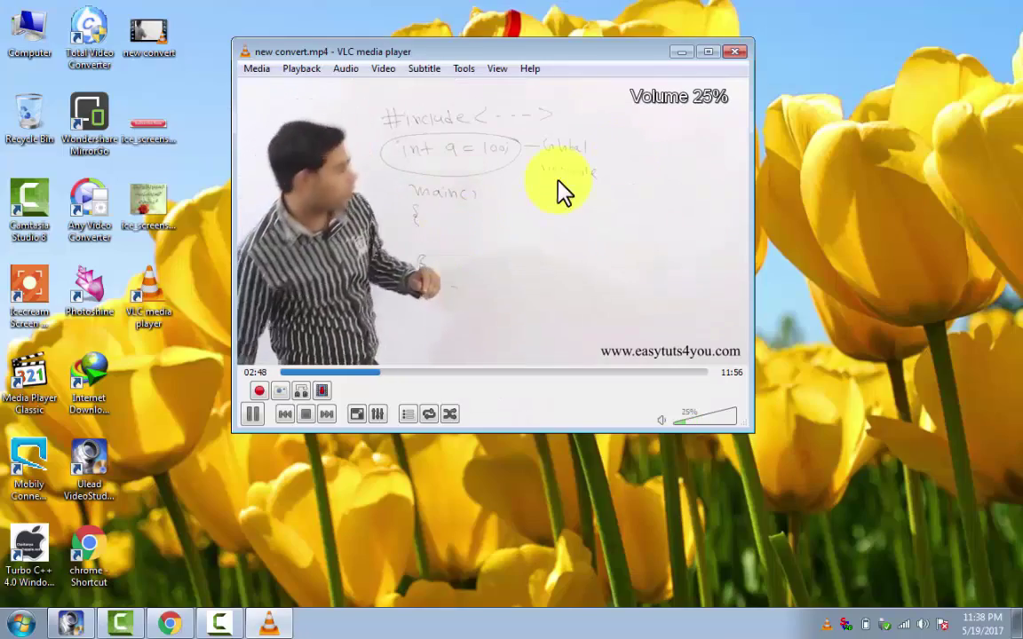
{"action": "left_click", "coordinate": [735, 51]}
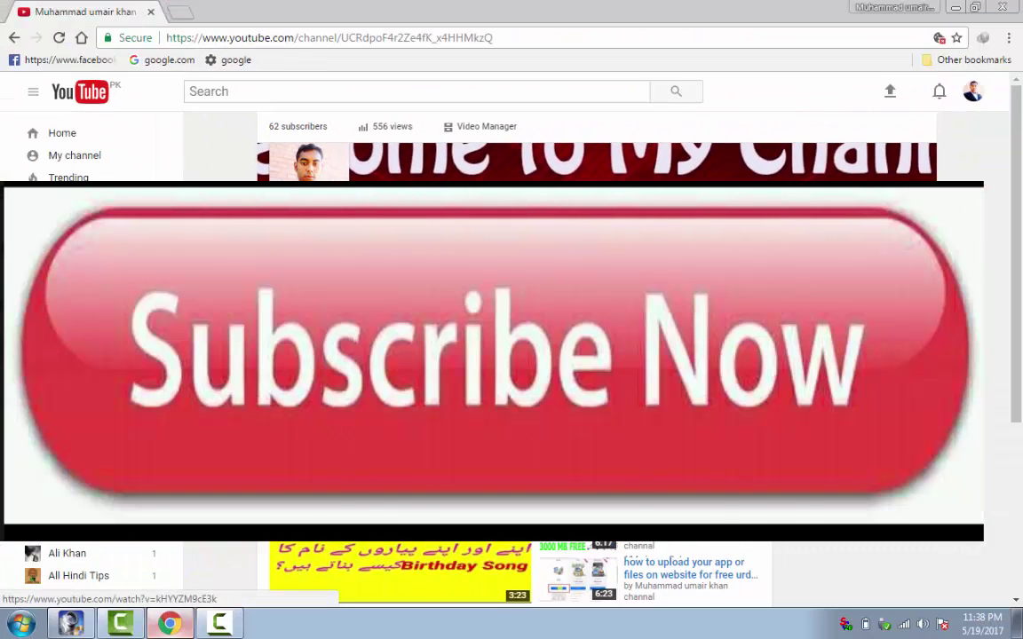
{"action": "left_click", "coordinate": [945, 312]}
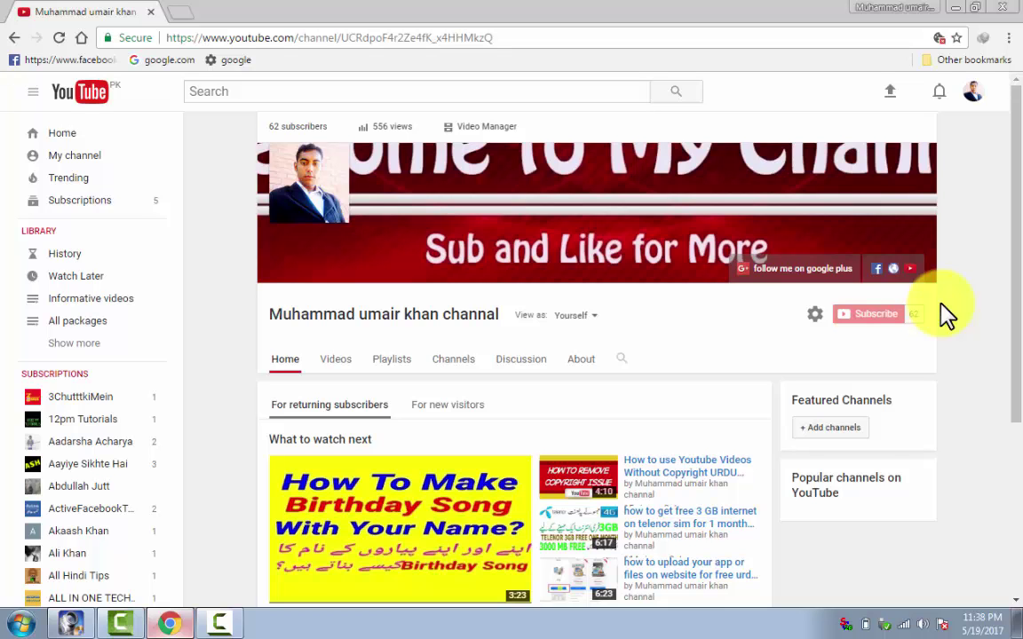